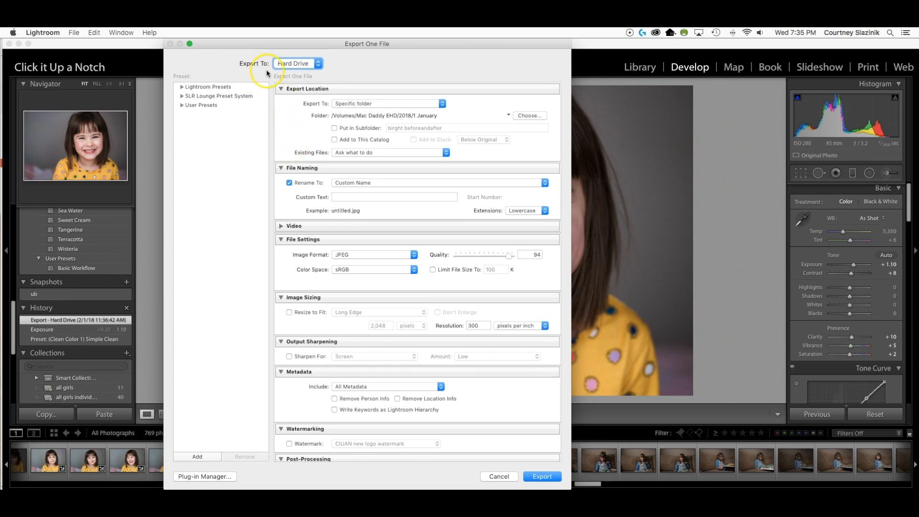
- Place the exported file in a subfolder named "web", keeping Hard Drive as the export destination
click(318, 66)
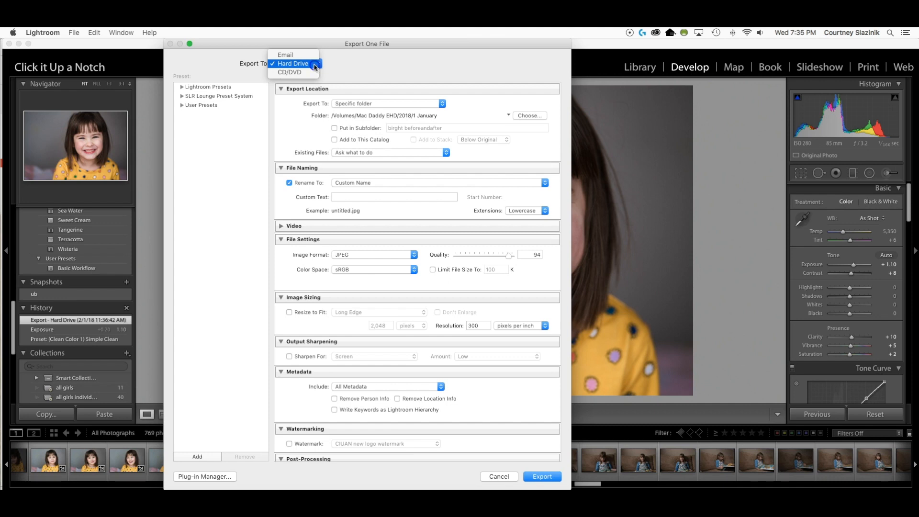
click(318, 66)
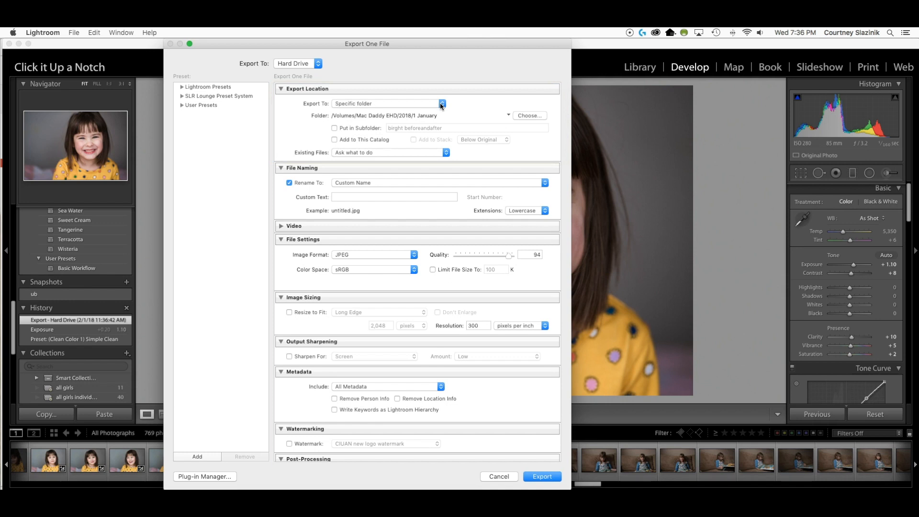
click(334, 128)
click(428, 127)
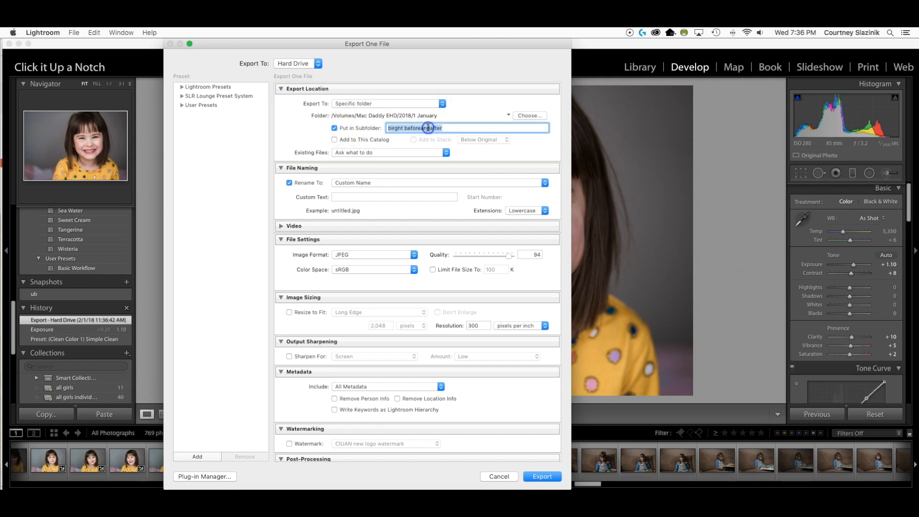
text(web)
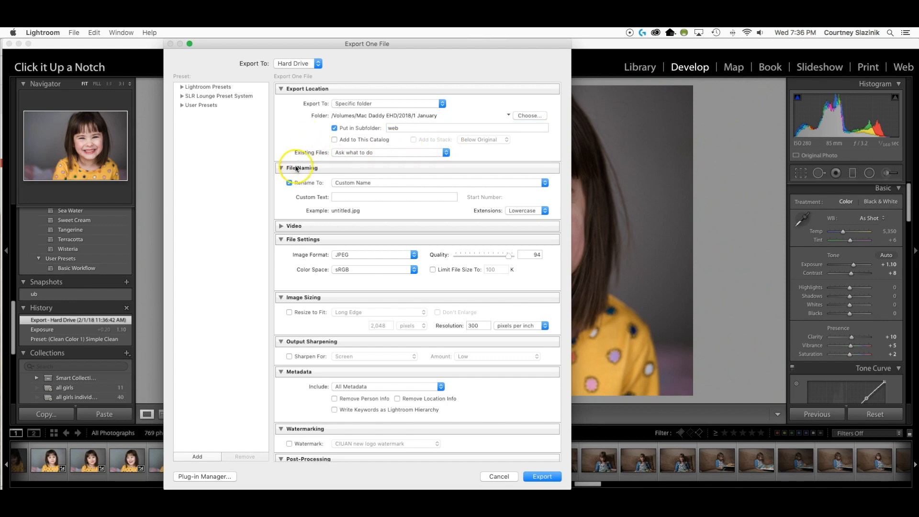
- Turn off file renaming for the export
click(290, 184)
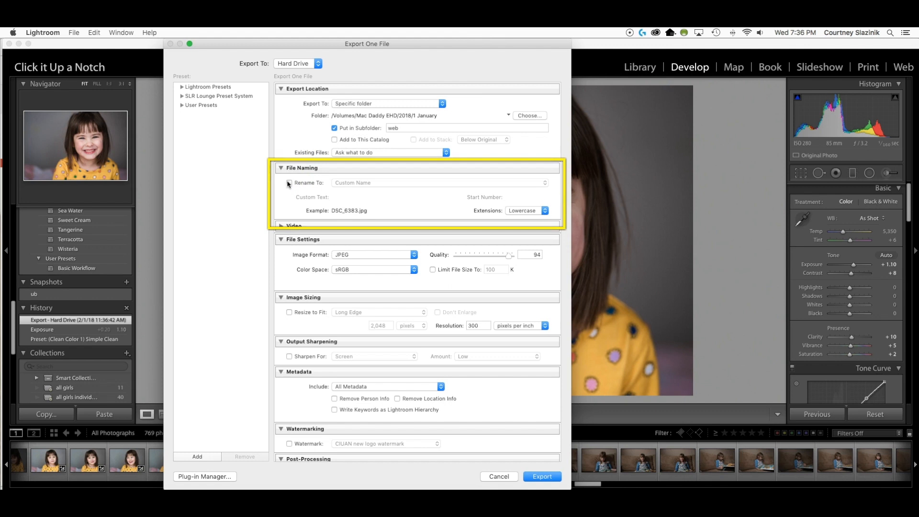
click(289, 183)
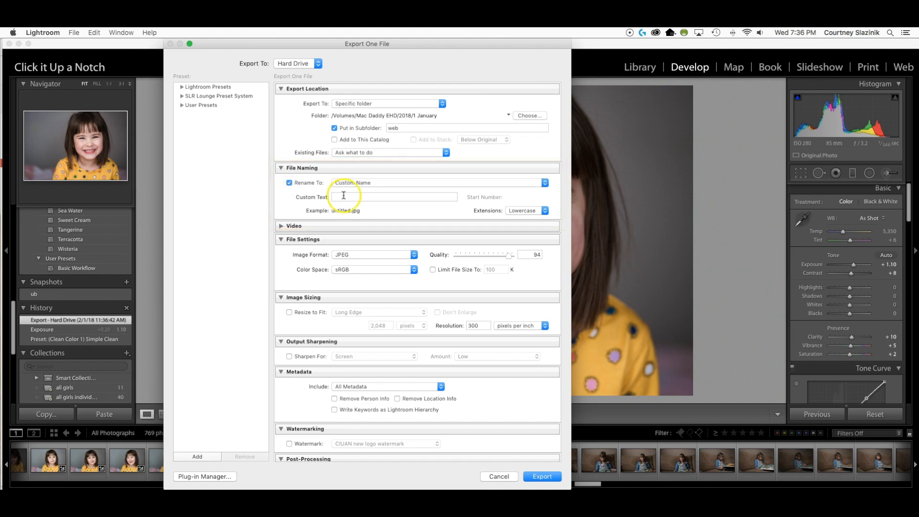
click(289, 183)
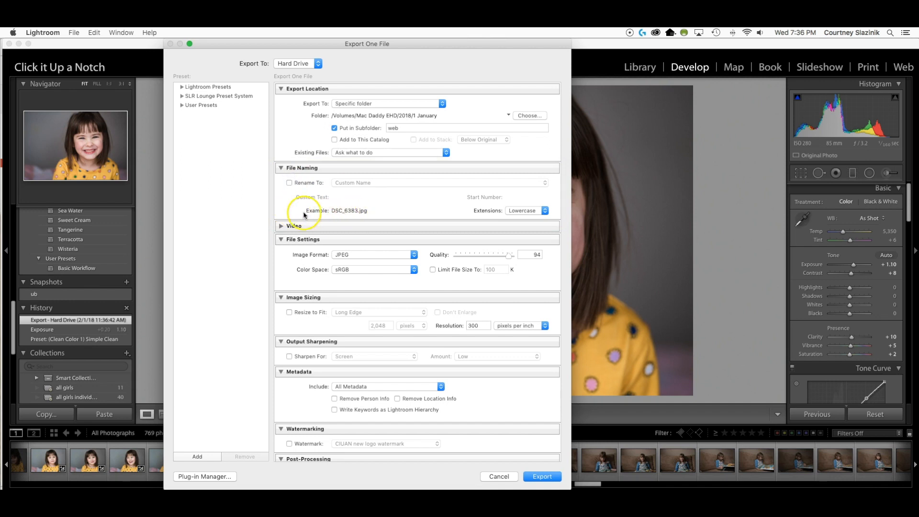
- Check the video export options and choose sRGB as the color space
click(281, 227)
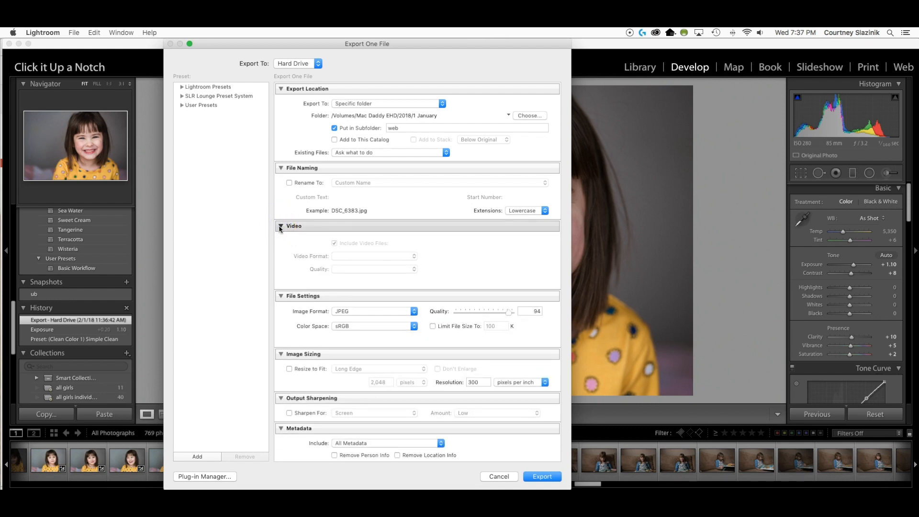
click(280, 227)
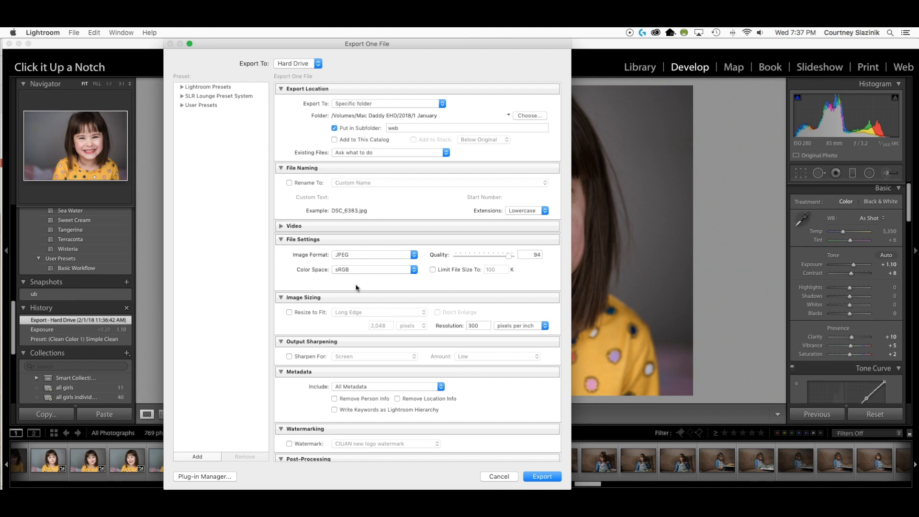
click(406, 270)
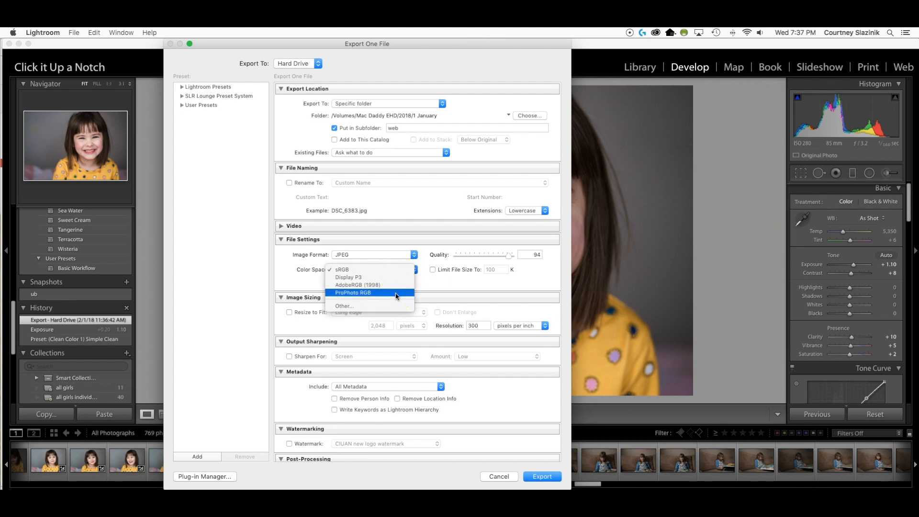
click(407, 270)
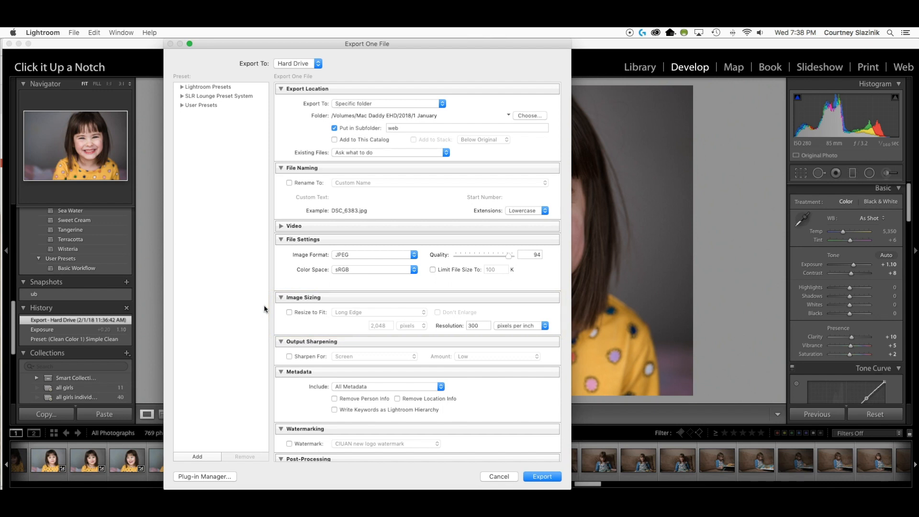
- Enable resizing to fit the long edge and set the resolution to 72 pixels per inch
click(289, 312)
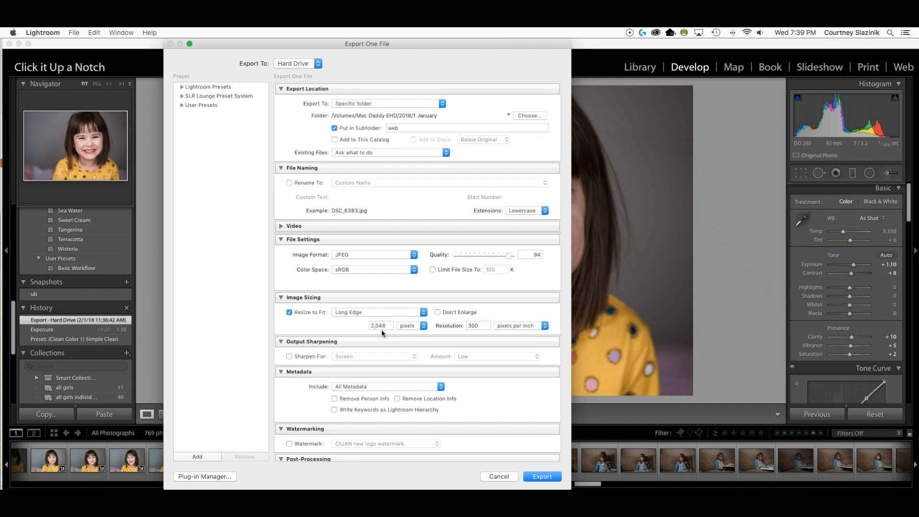
click(423, 313)
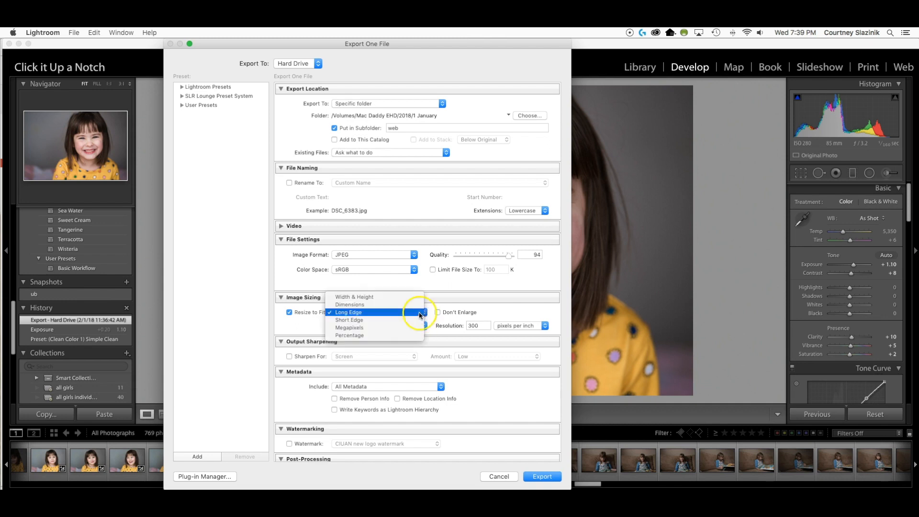
click(387, 312)
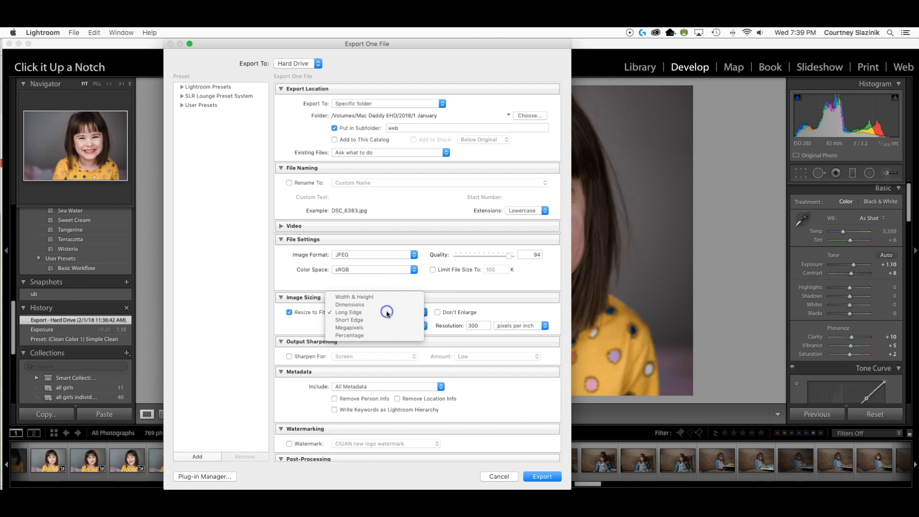
click(475, 326)
click(503, 312)
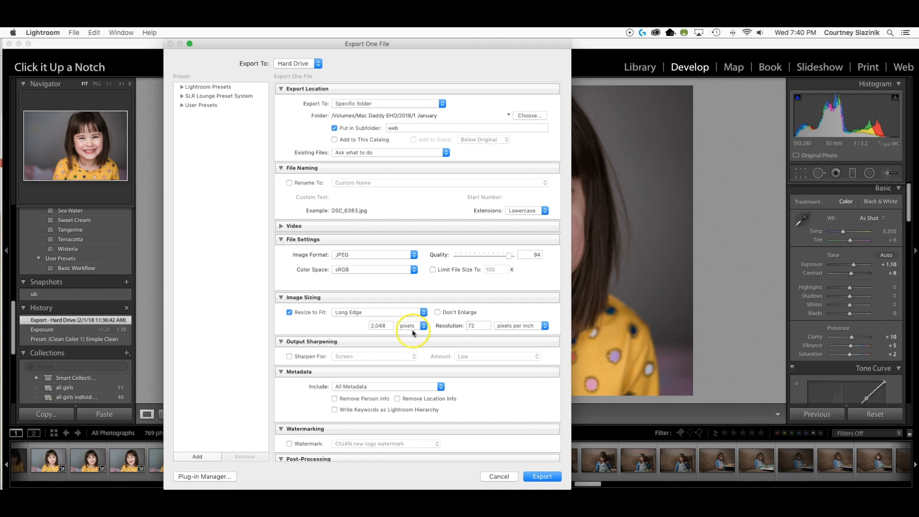
- Enable output sharpening for Screen with the Standard amount
click(289, 357)
click(415, 359)
click(413, 356)
click(501, 360)
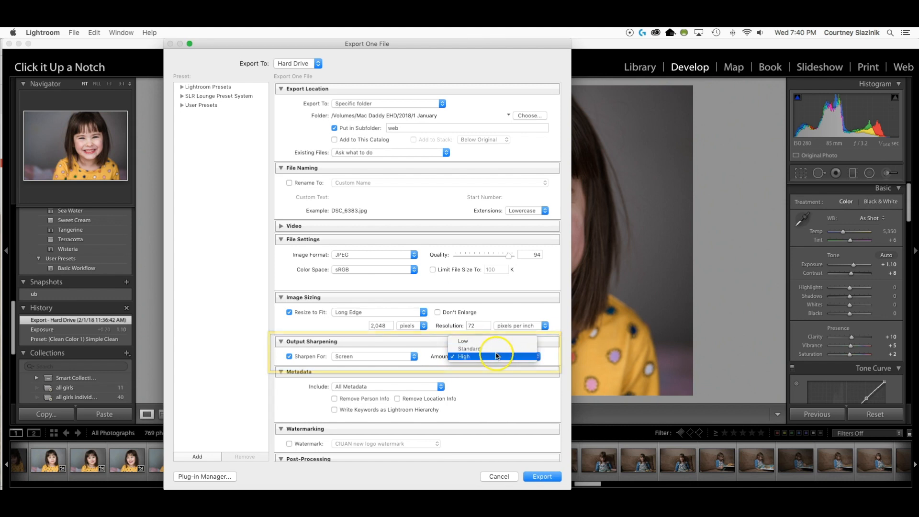
click(496, 349)
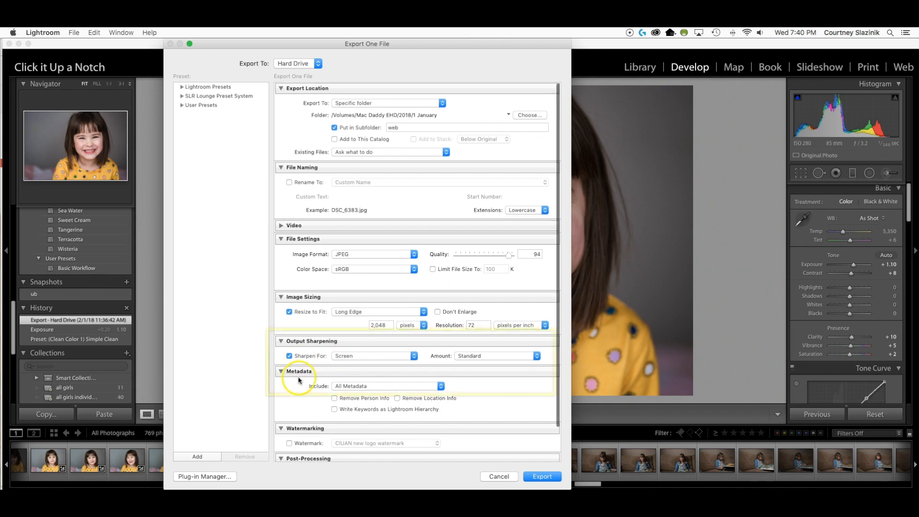
- Limit the included metadata to Copyright & Contact Info Only
scroll(302, 368, down, 3)
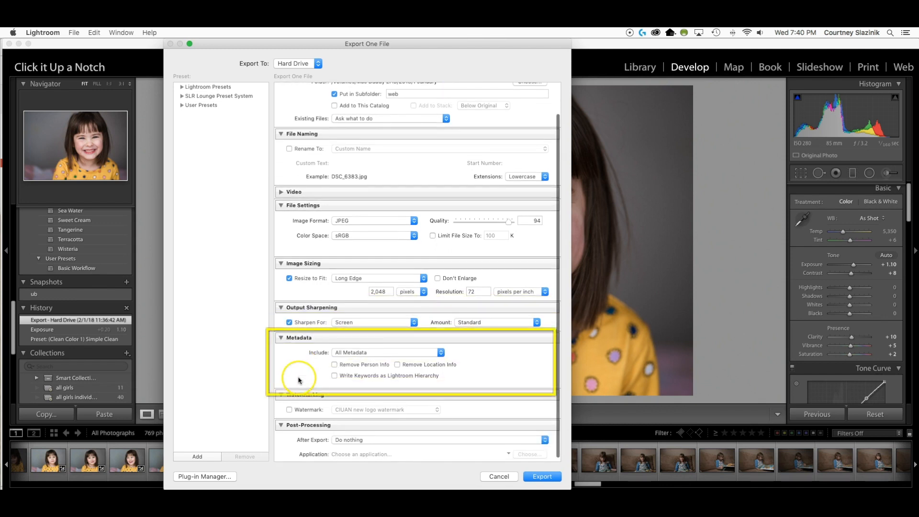
click(440, 352)
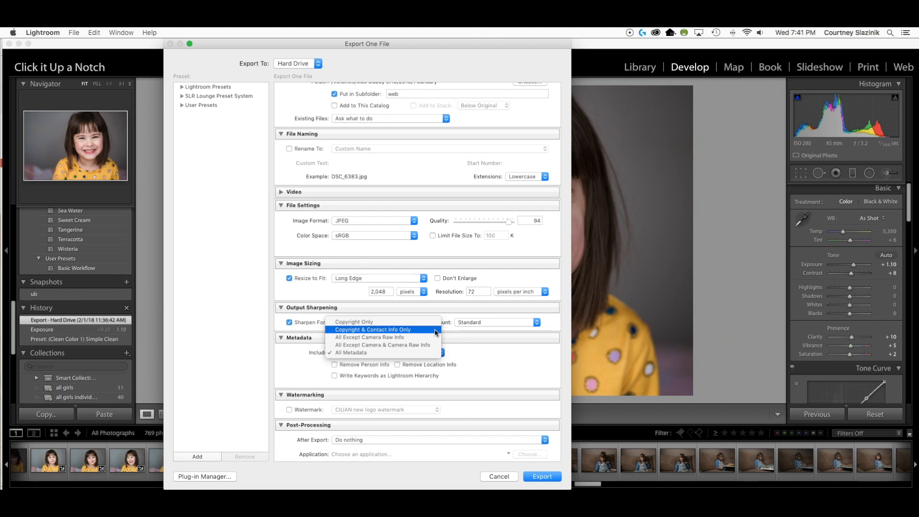
click(436, 331)
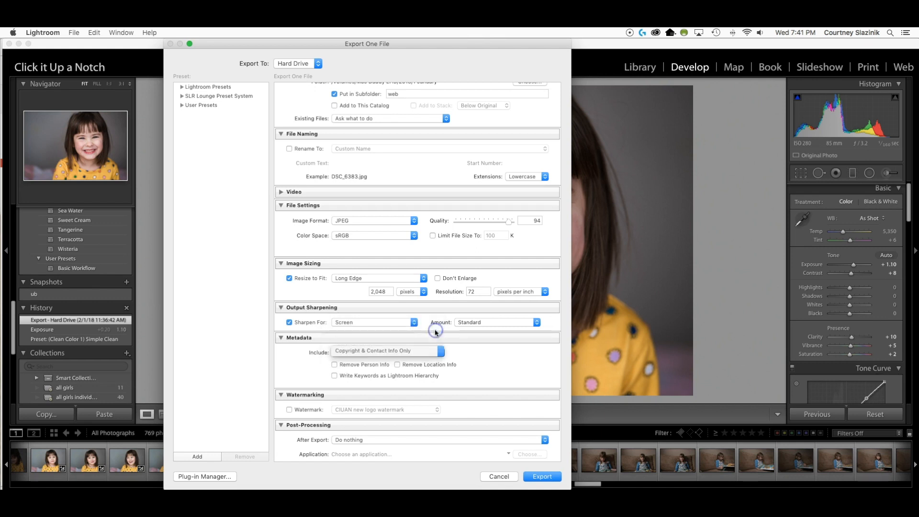
click(451, 363)
- Choose "Do nothing" as the post-processing action after export, leaving the watermark off
scroll(451, 363, down, 1)
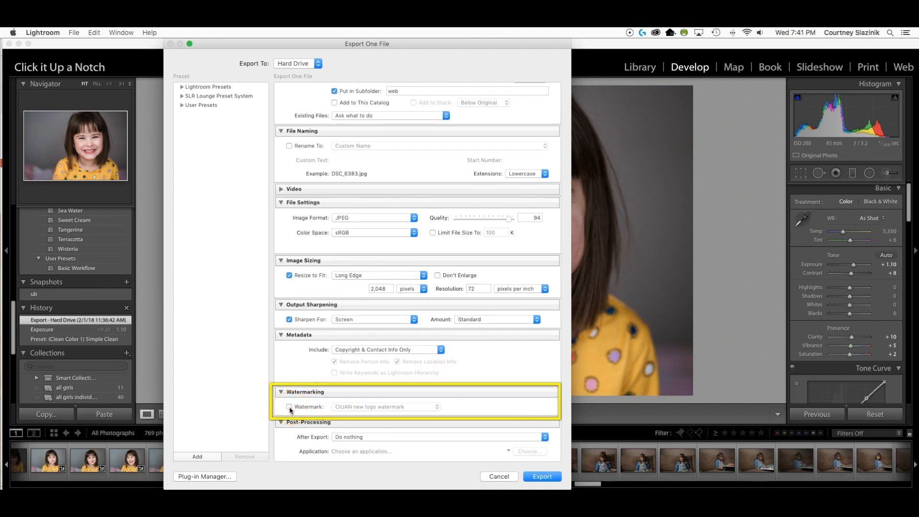
click(366, 409)
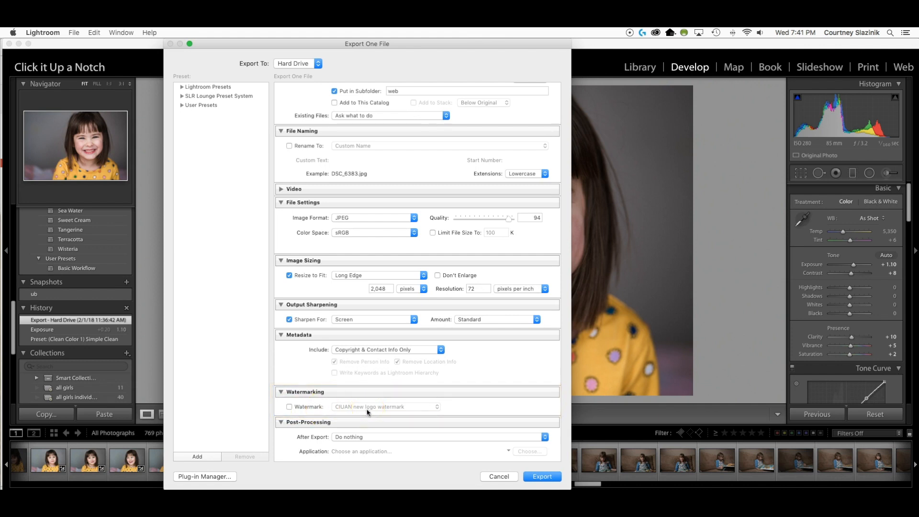
scroll(368, 413, down, 1)
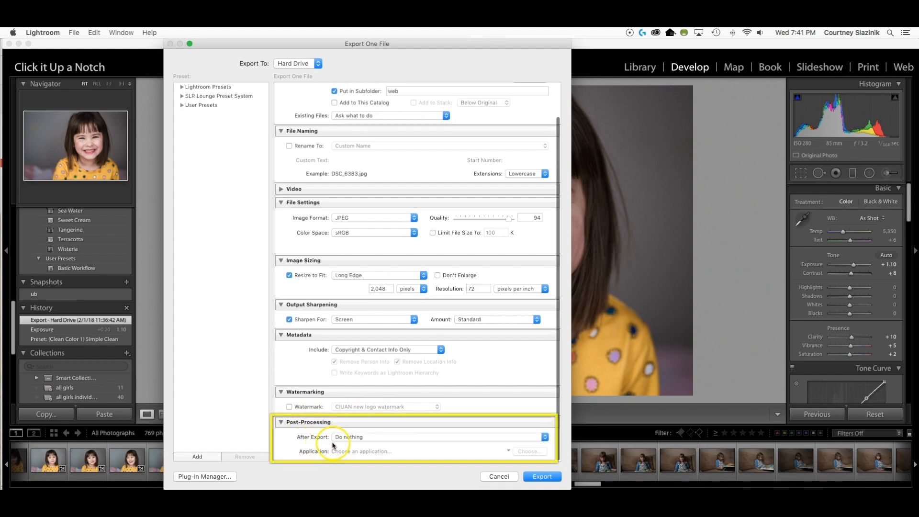
click(546, 437)
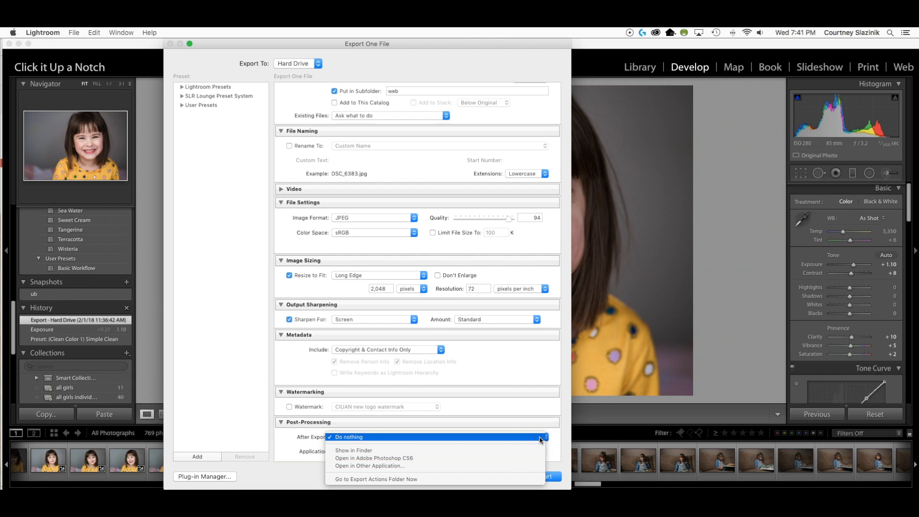
click(359, 437)
click(544, 477)
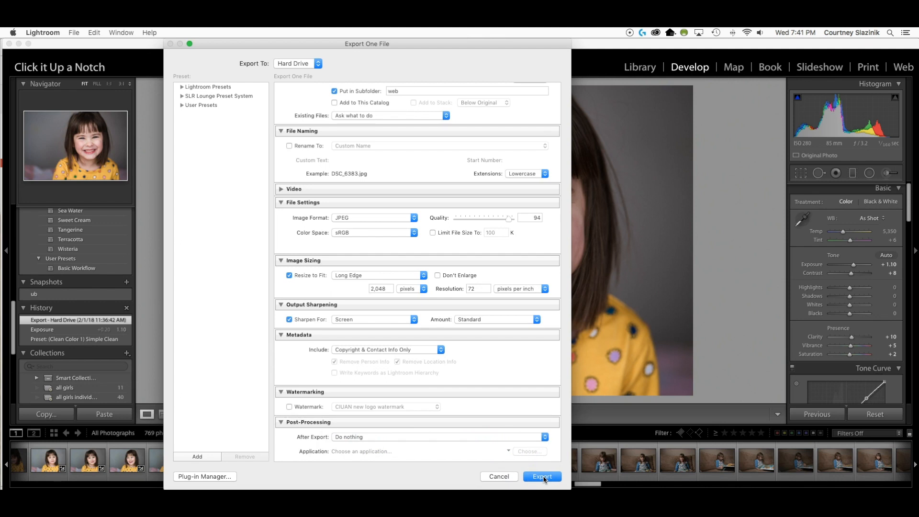
- Set the export location to the same folder as the original photo, in a subfolder named "print"
scroll(520, 375, up, 3)
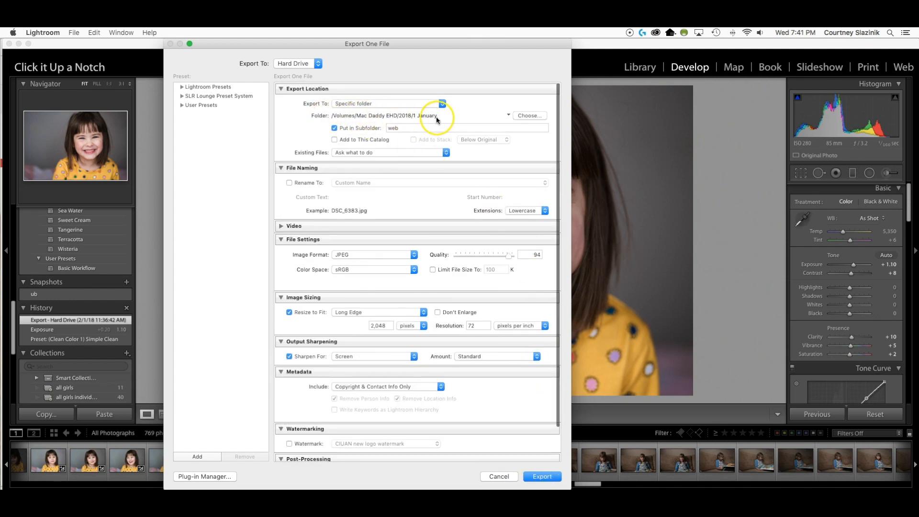
click(443, 105)
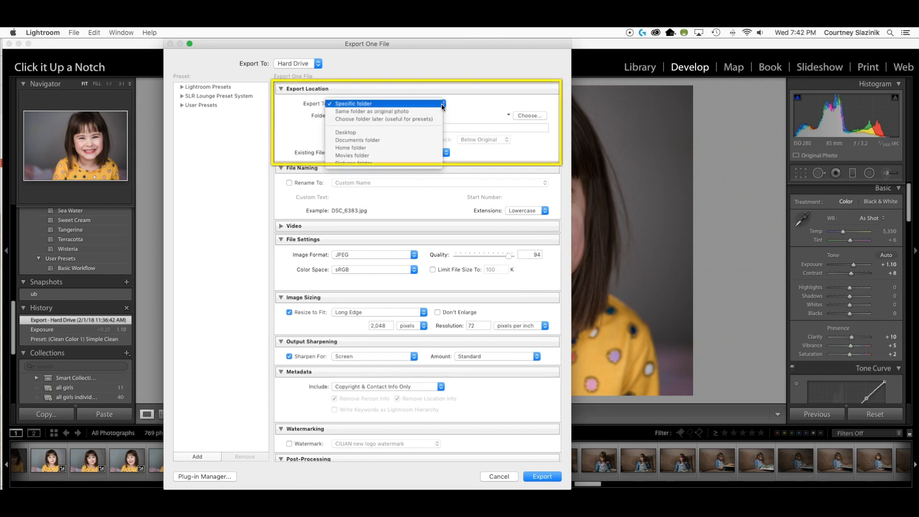
click(443, 105)
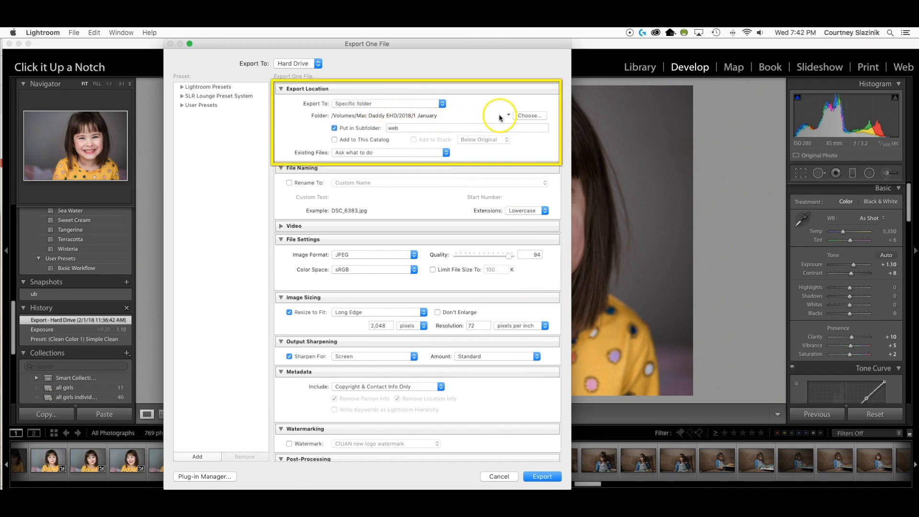
click(442, 104)
click(434, 111)
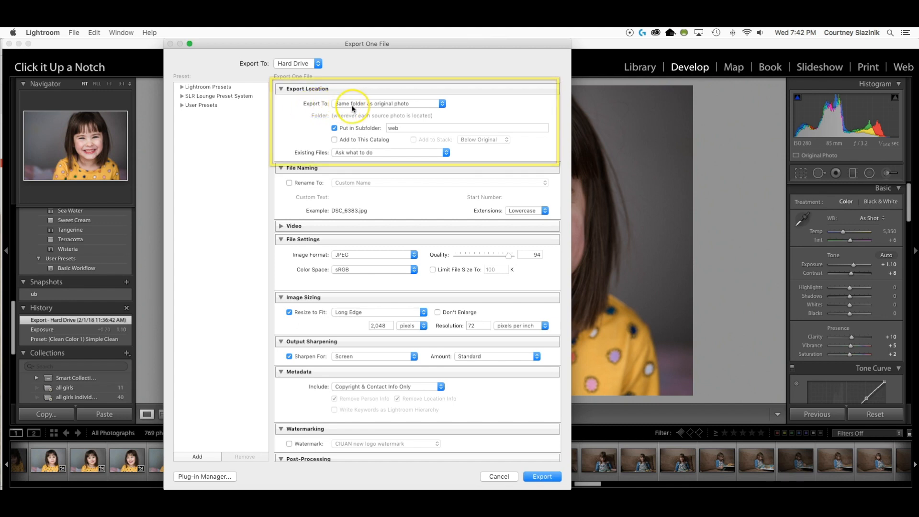
double_click(394, 128)
text(print)
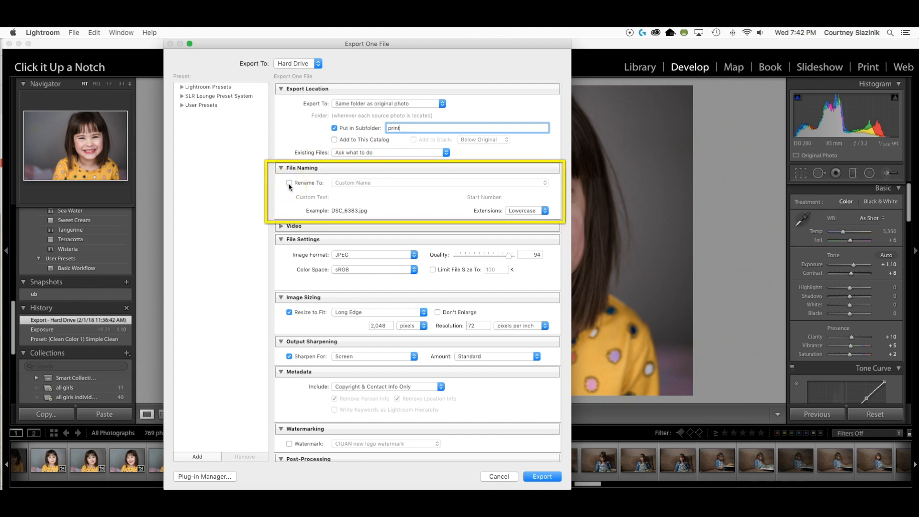
- Turn off Resize to Fit and set the image resolution to 300 pixels per inch
scroll(289, 206, down, 3)
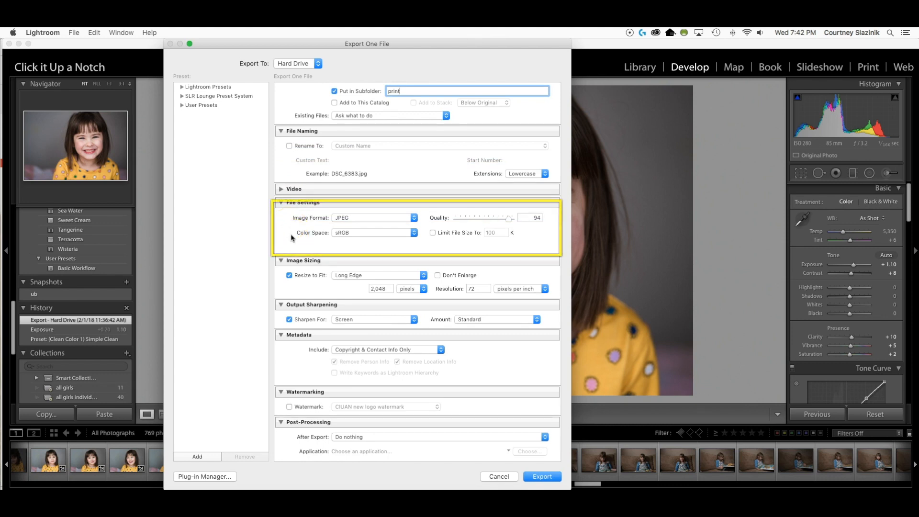
scroll(290, 243, down, 1)
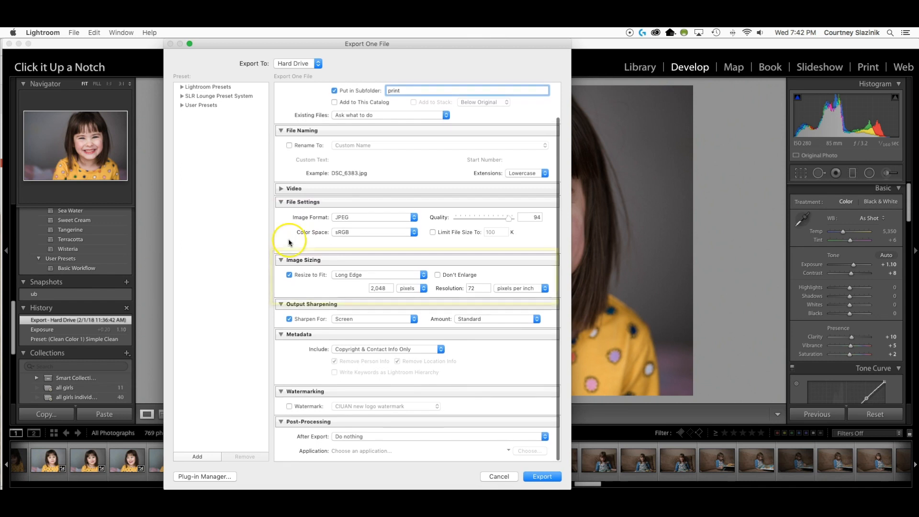
click(289, 276)
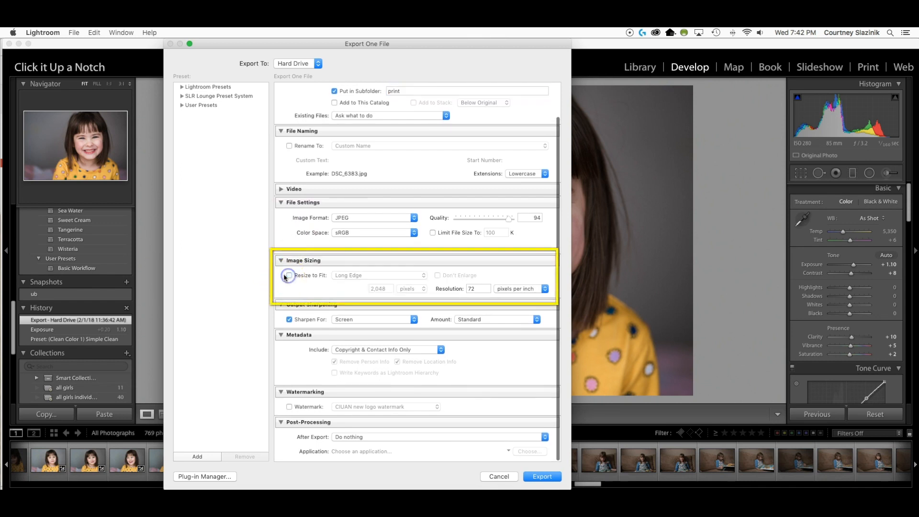
double_click(476, 289)
text(300)
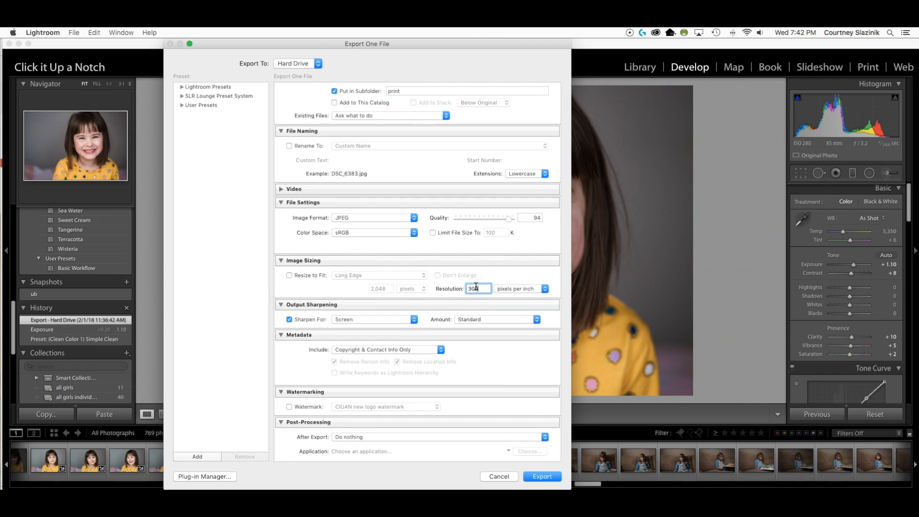
click(518, 302)
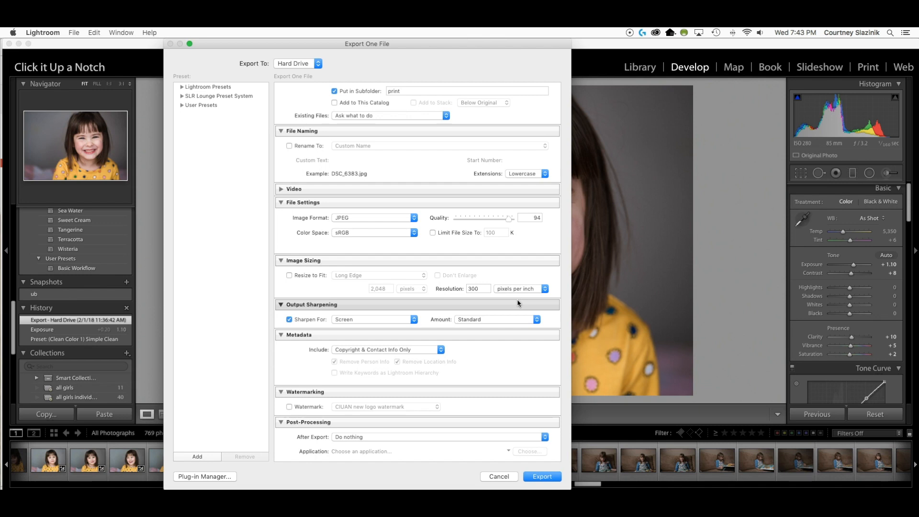
- Set the output sharpening to Matte Paper with the Standard amount
click(378, 323)
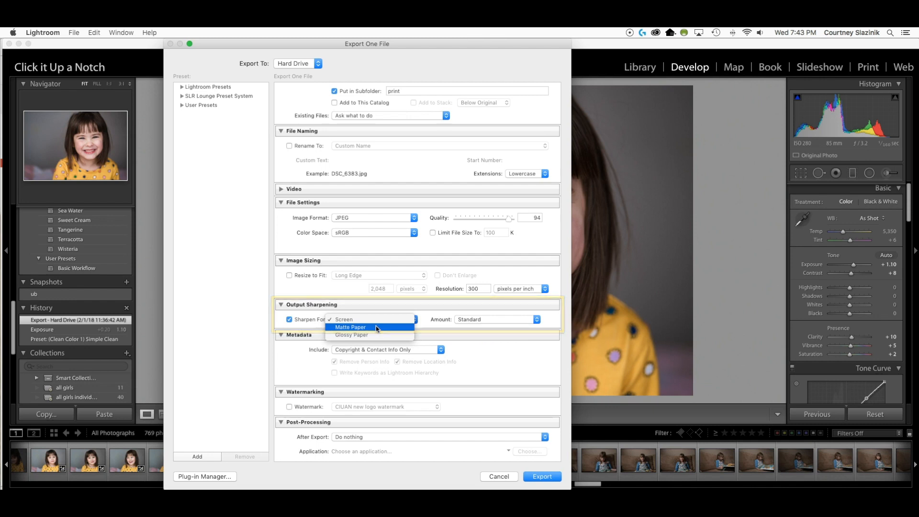
click(375, 327)
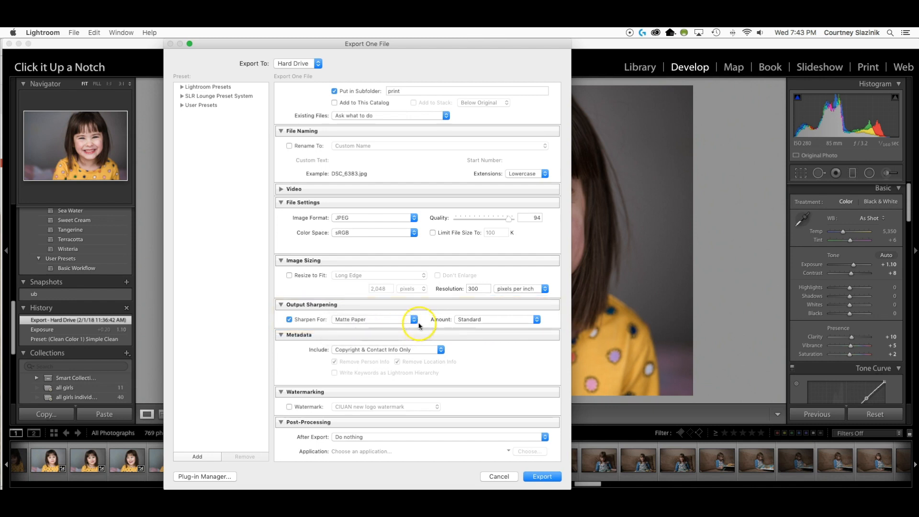
click(537, 320)
click(535, 320)
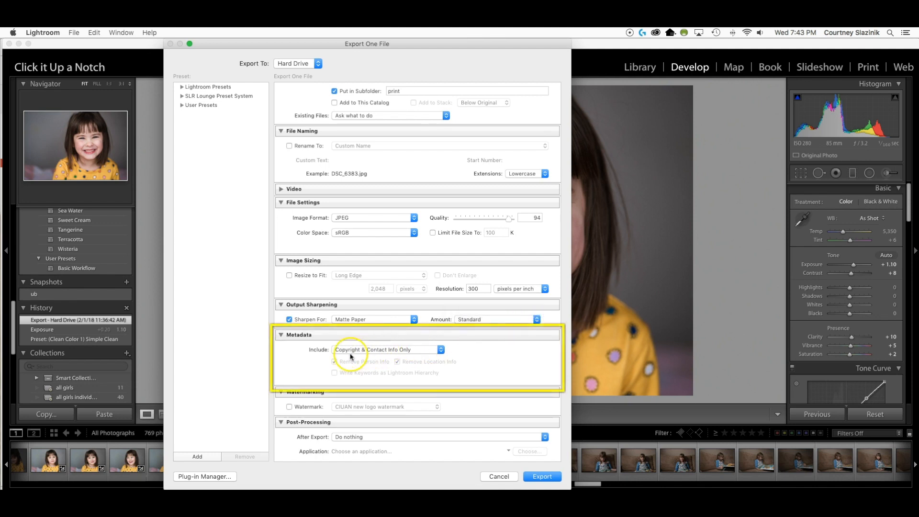
scroll(317, 356, down, 1)
scroll(317, 356, up, 1)
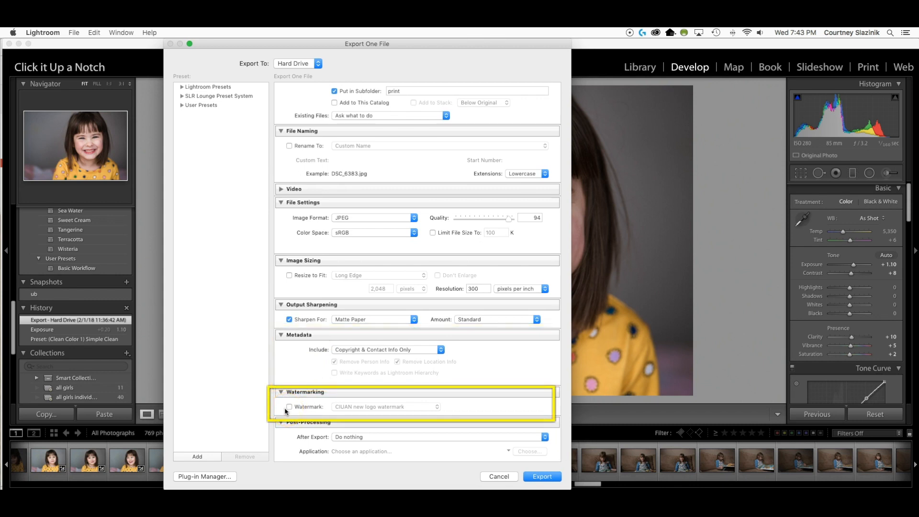
click(550, 478)
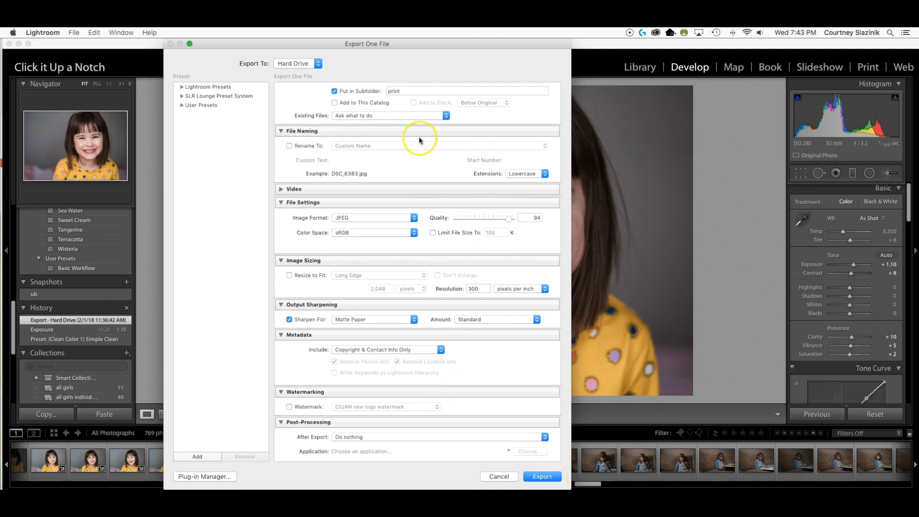
scroll(423, 143, up, 3)
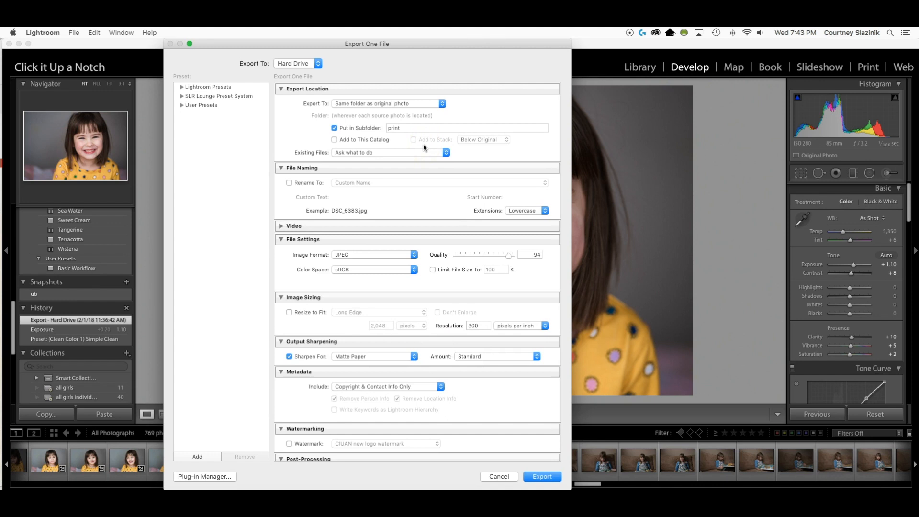
scroll(424, 149, down, 3)
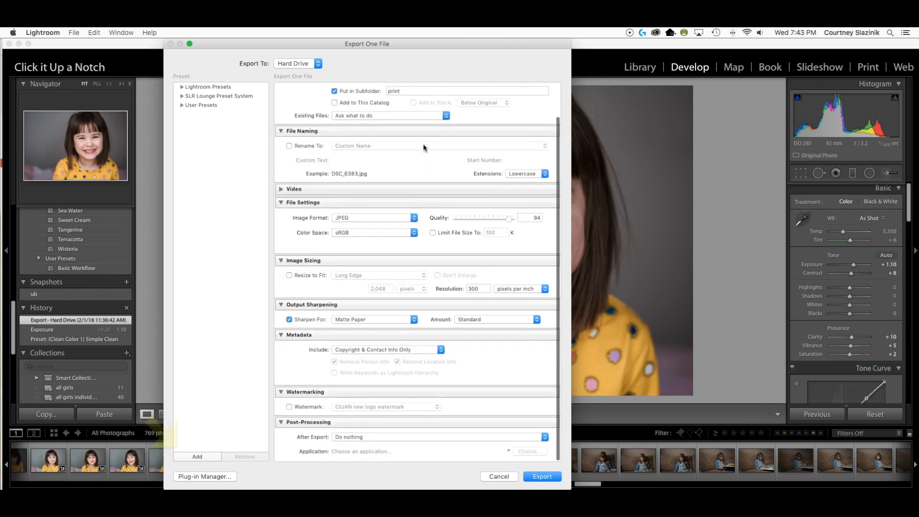
- Save the current export settings as a preset named "Print Export" in the User Presets folder and select it
click(199, 457)
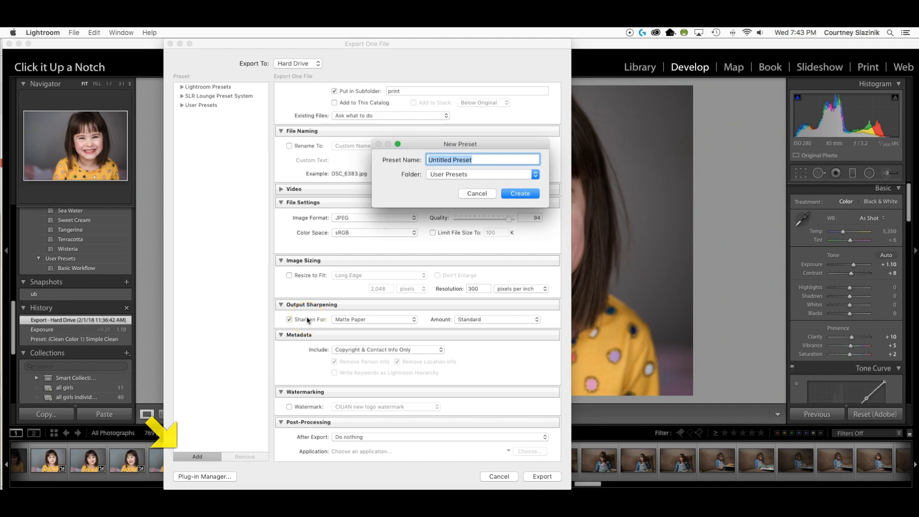
text(Print Export)
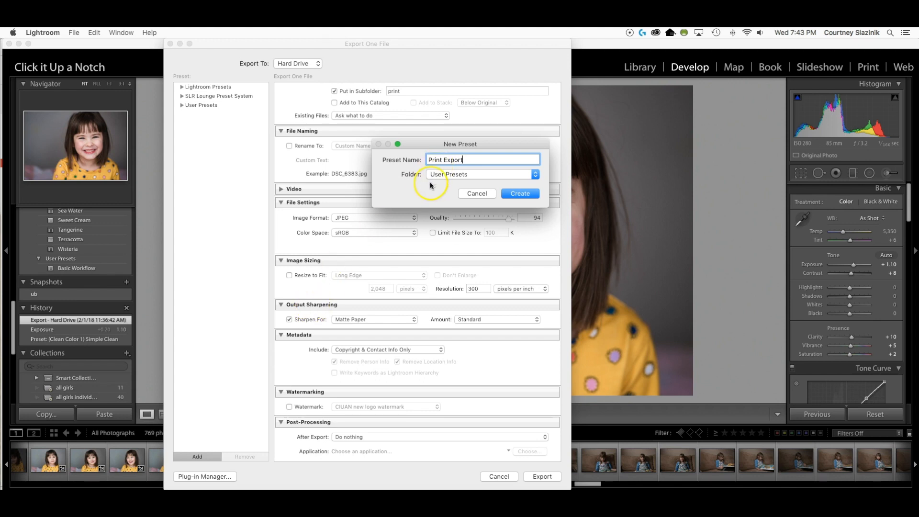
click(518, 193)
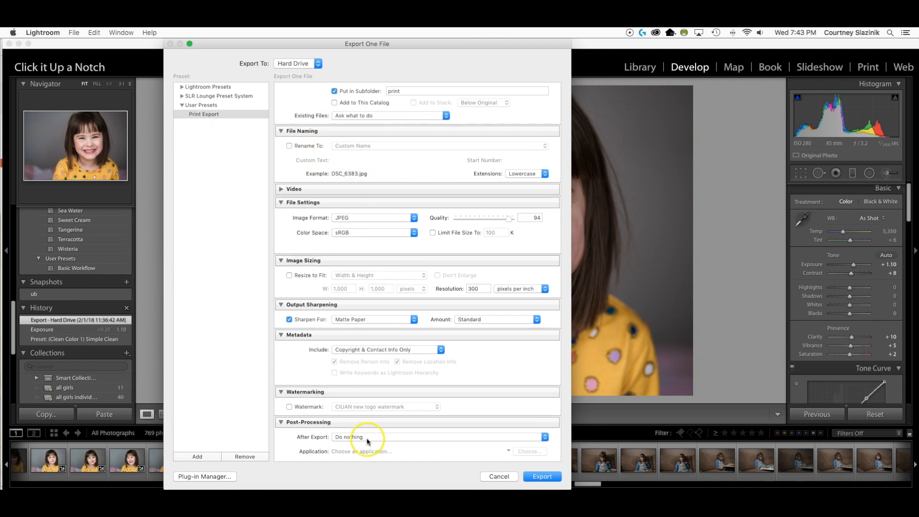
click(193, 115)
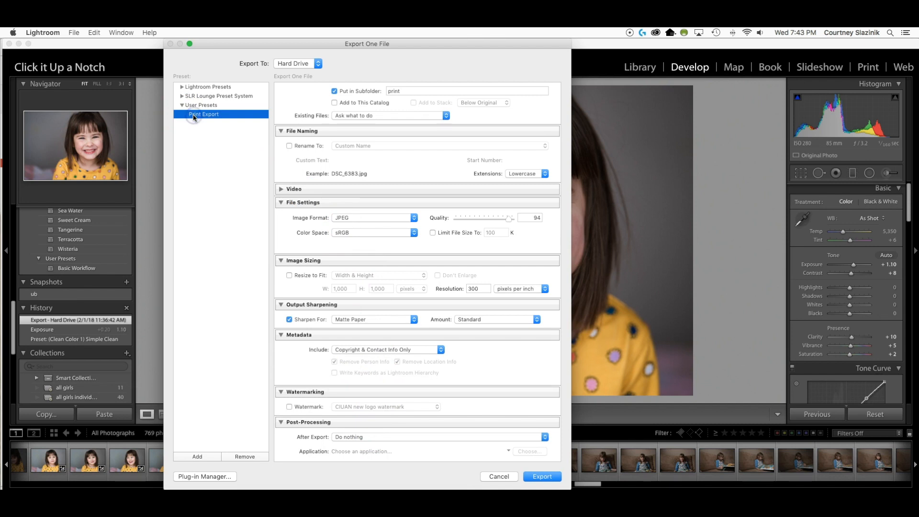